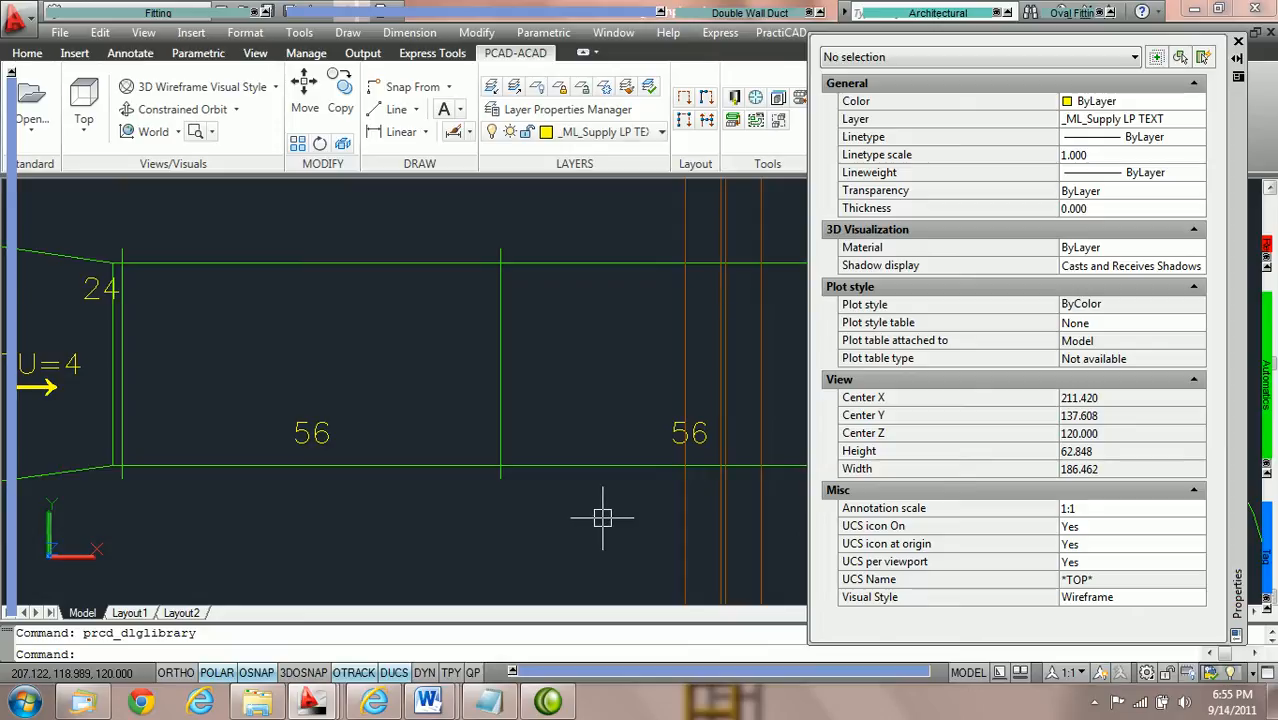
Check the connectors of the two adjoining 56-inch ducts and set the downstream duct's inlet connector to S&D.
middle_drag(613, 517, 519, 501)
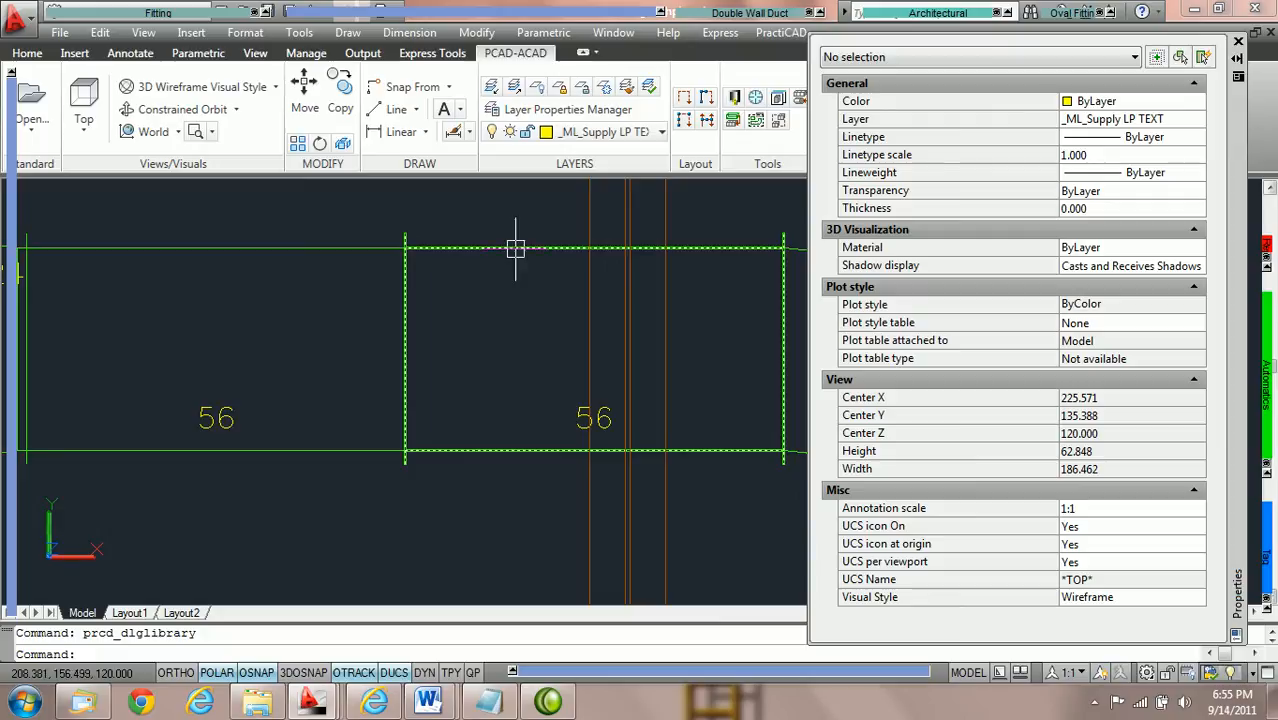
click(312, 245)
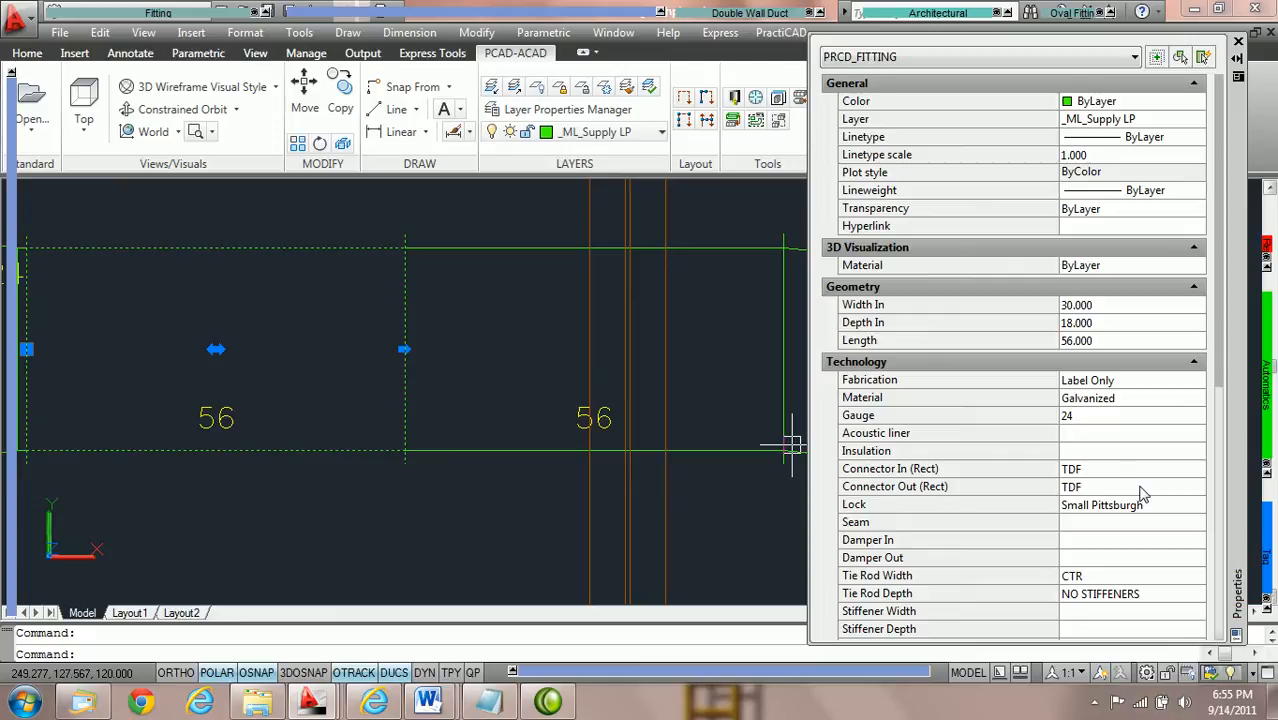
click(500, 251)
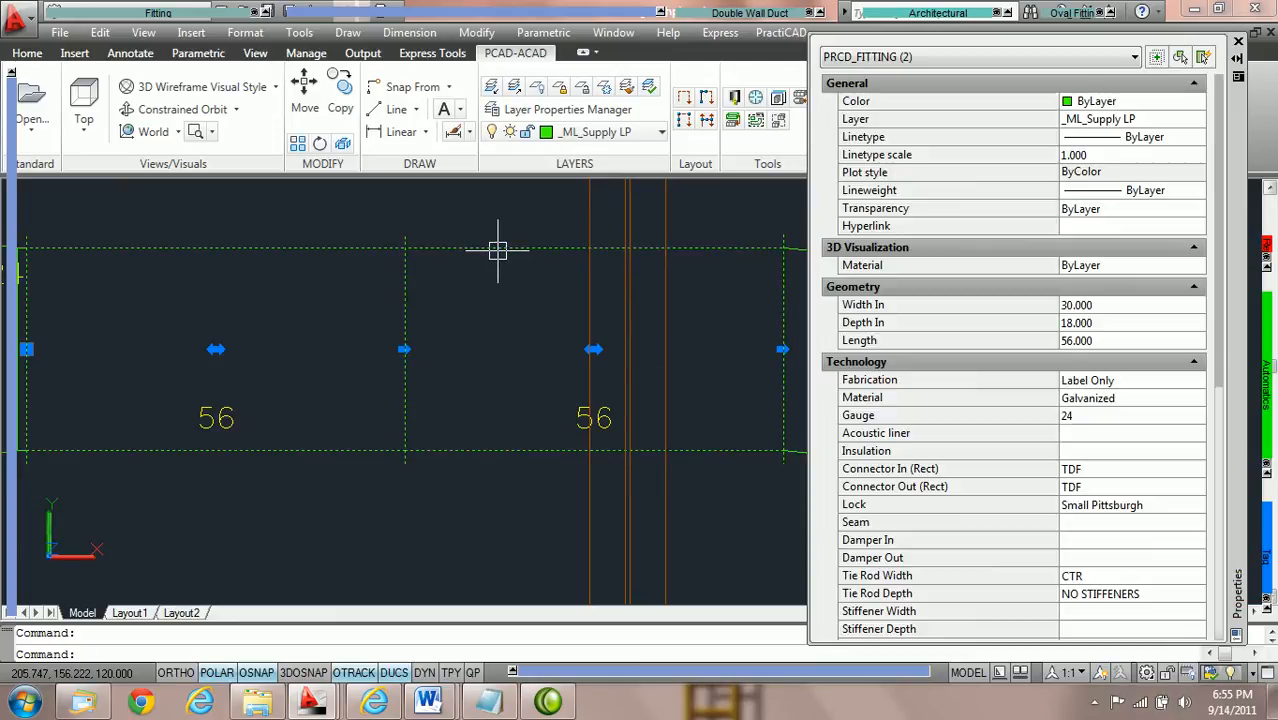
key(Escape)
click(503, 251)
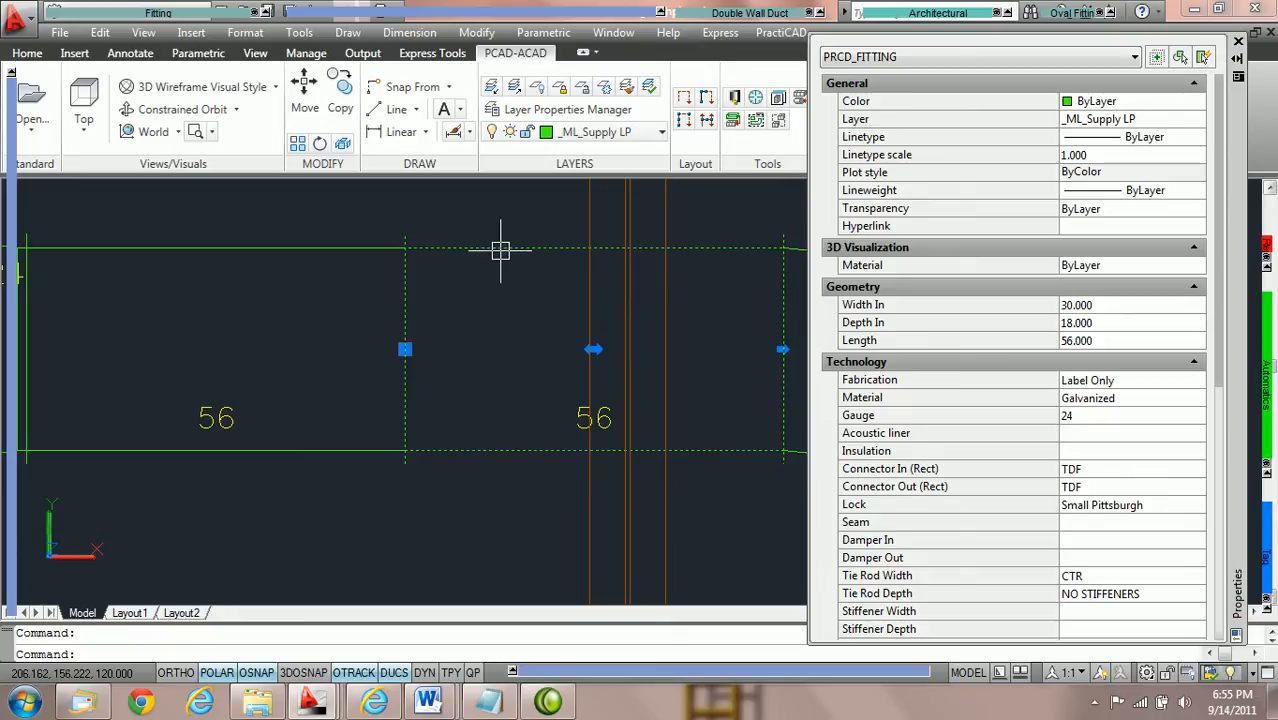
click(1175, 469)
click(1198, 470)
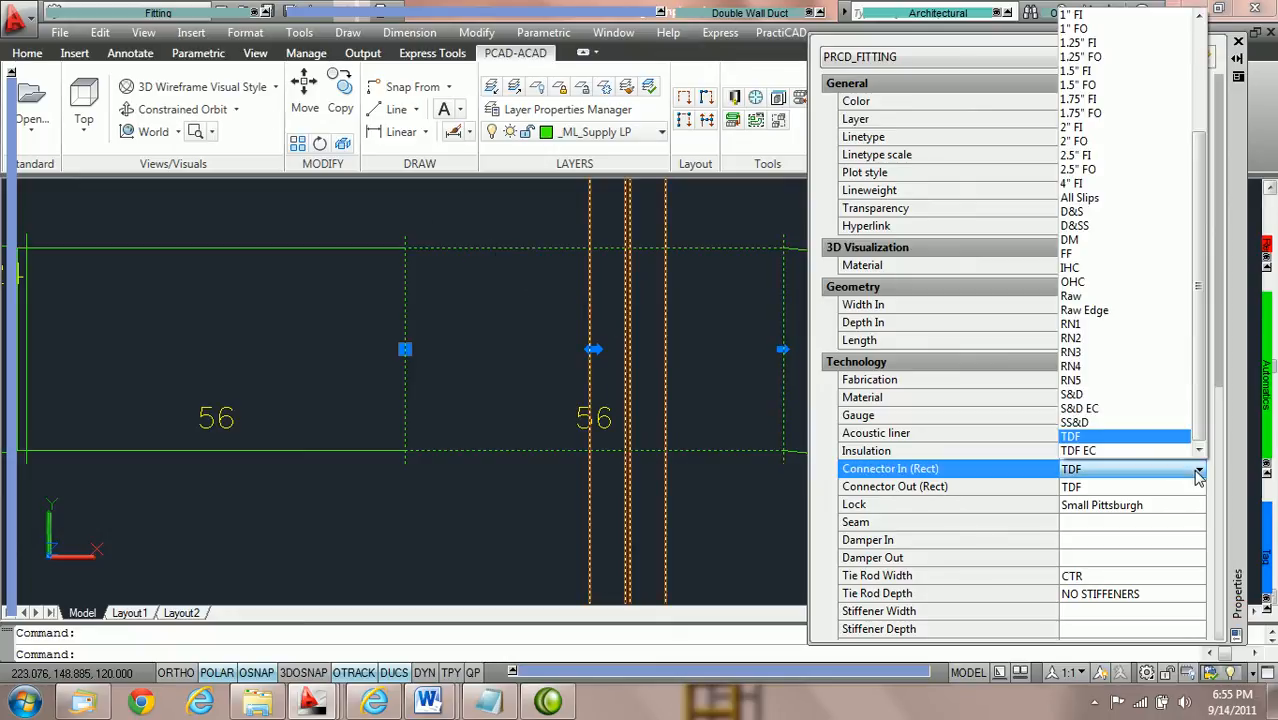
click(1110, 395)
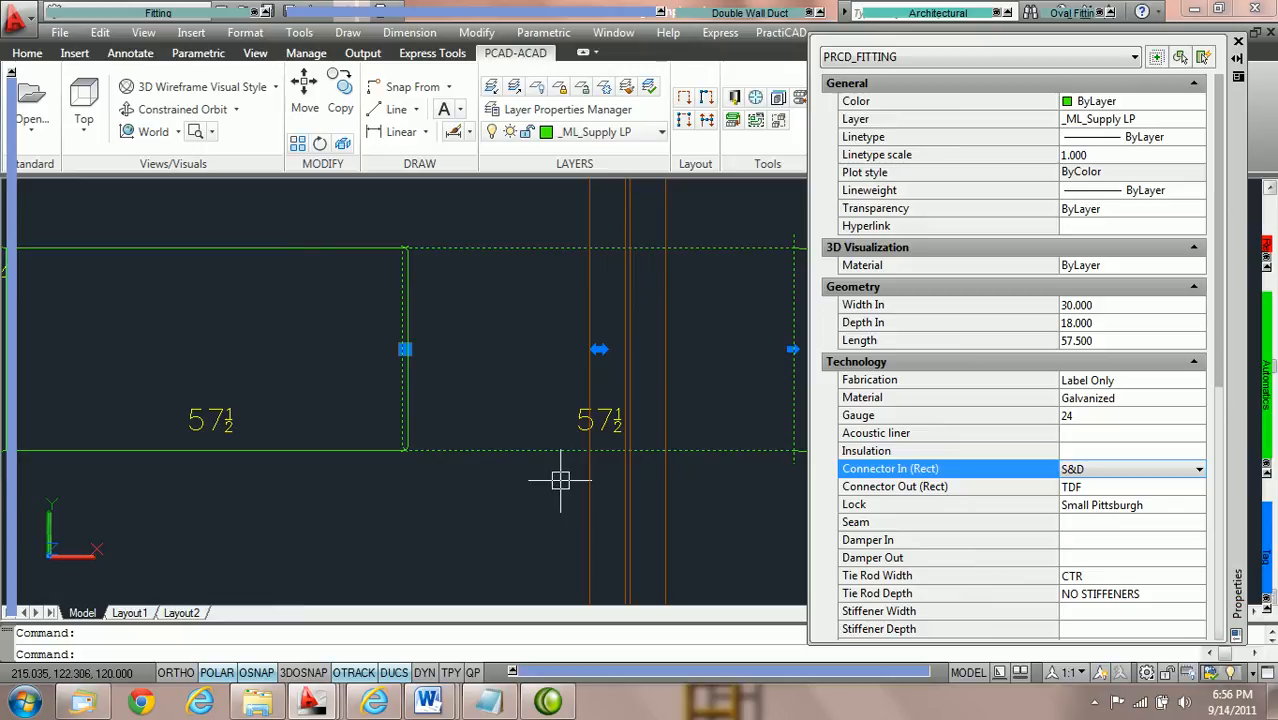
key(Escape)
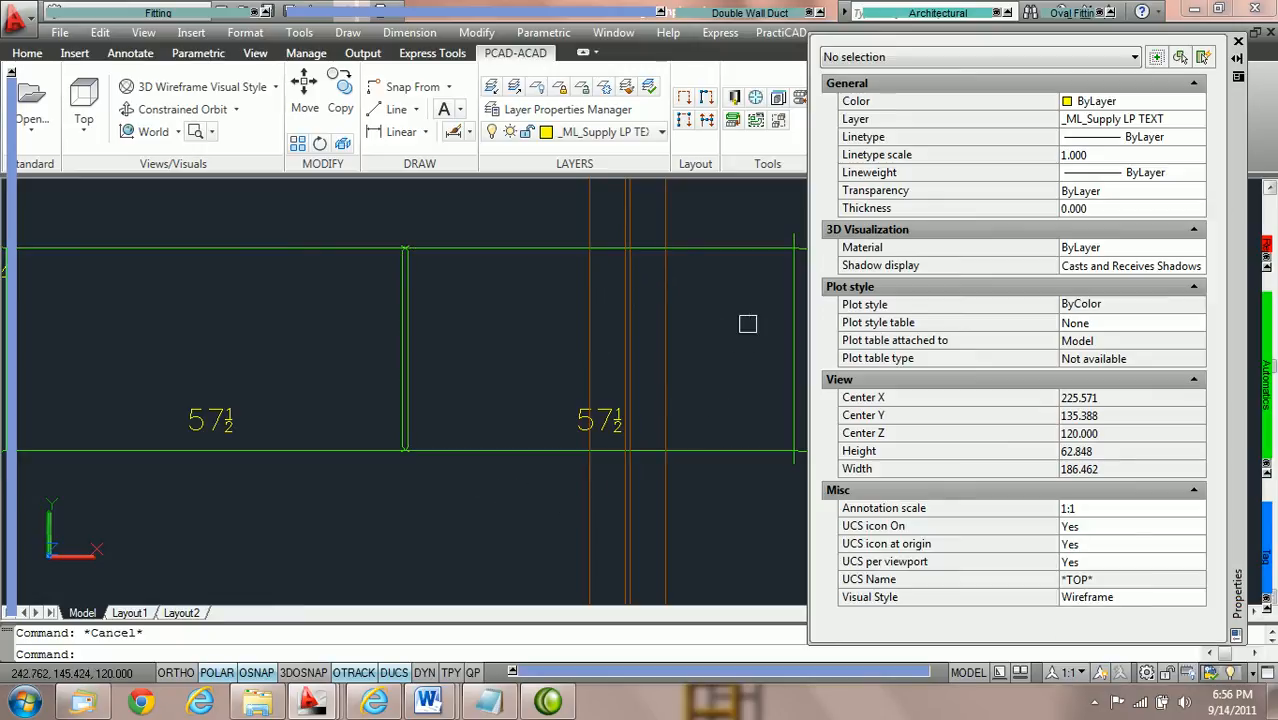
Enable Allow incompatible connectors junction in the PractiCAD library's Ductwork settings, save the change and close the library.
click(735, 97)
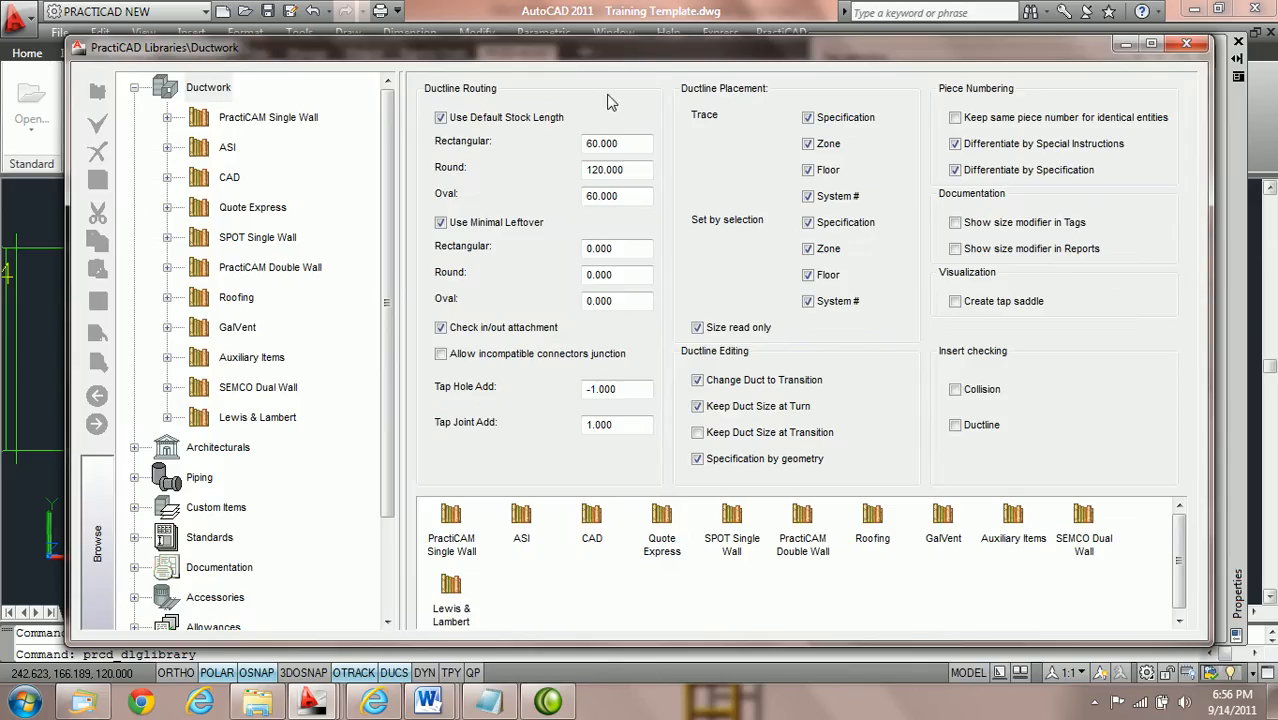
click(210, 89)
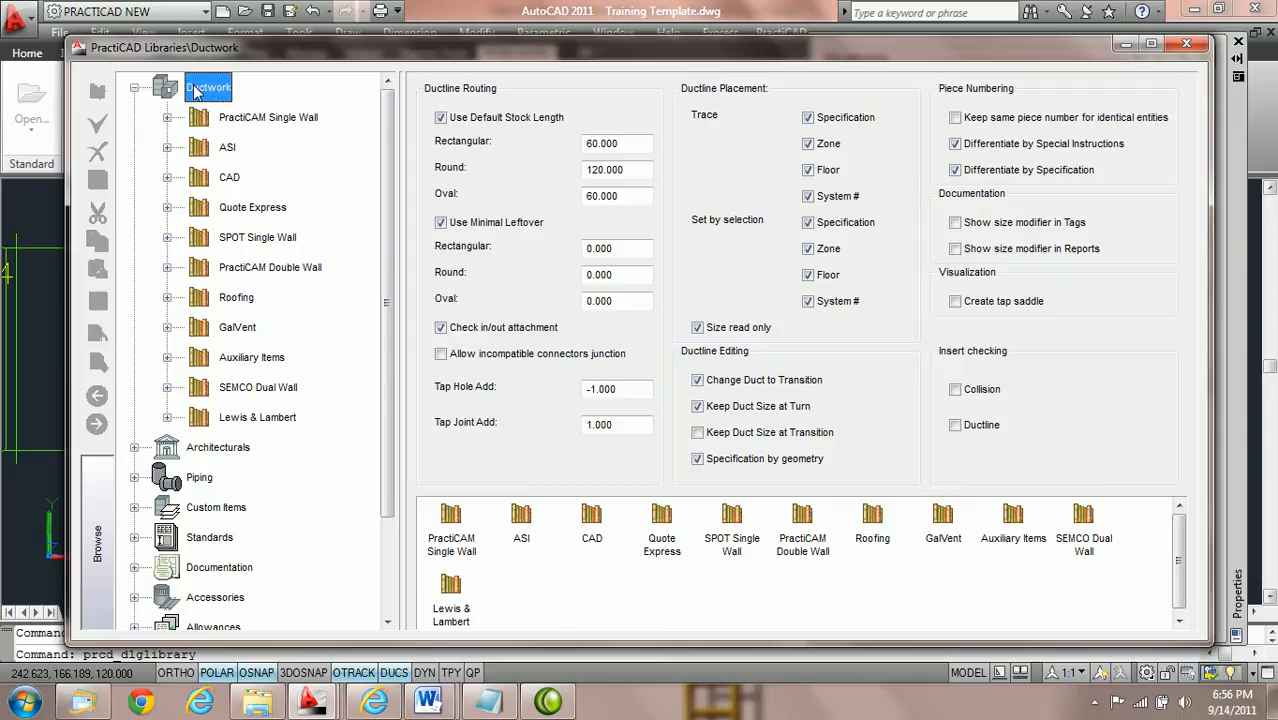
click(134, 88)
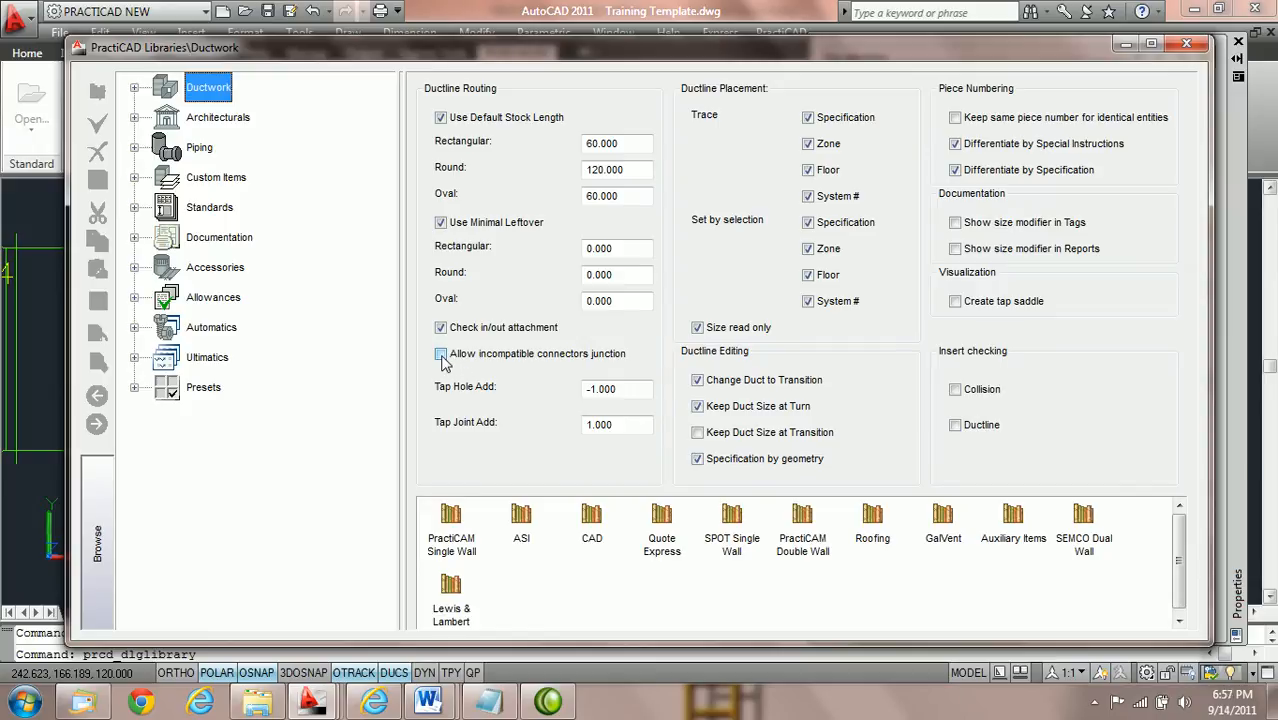
click(441, 355)
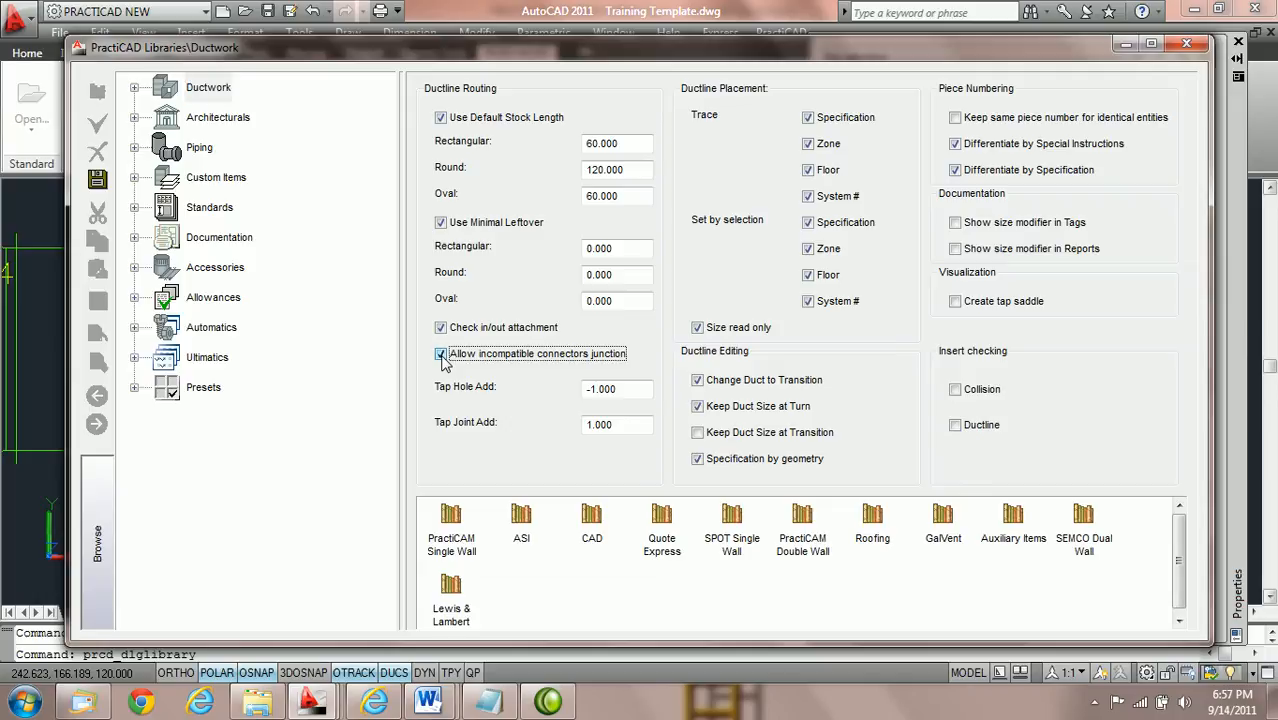
click(98, 180)
click(1186, 43)
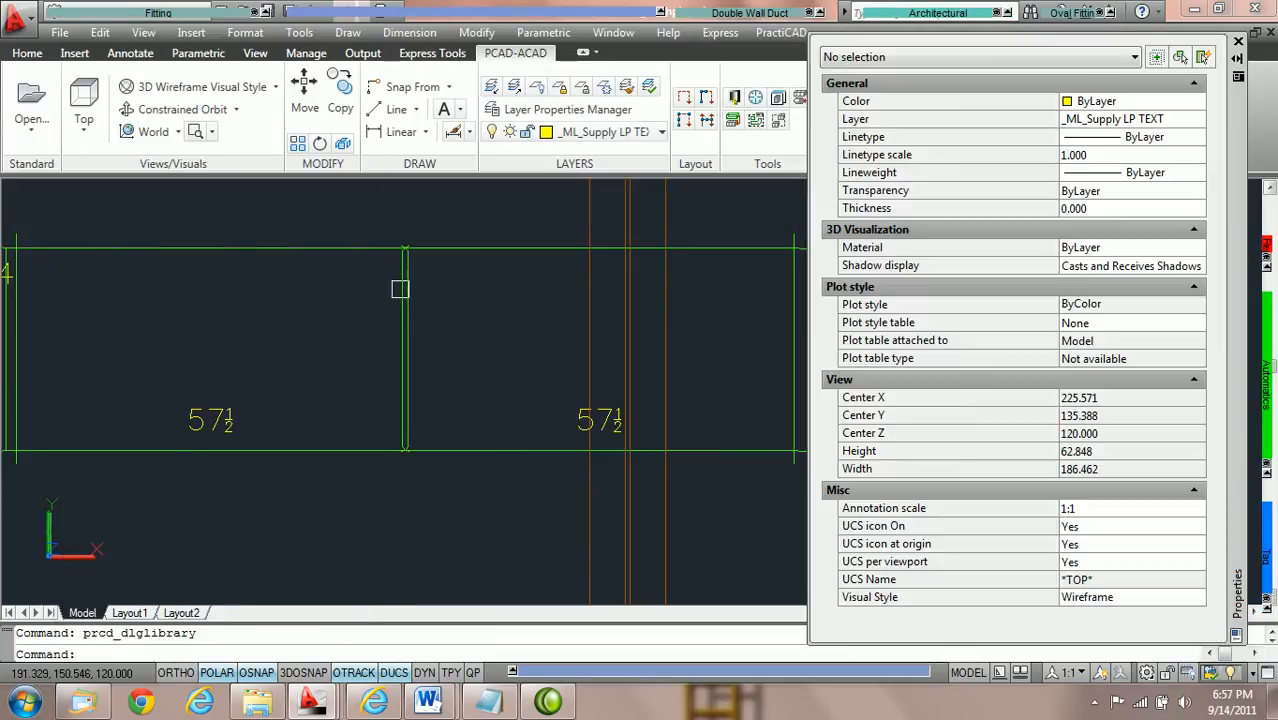
Set the outlet connector of the upstream duct to TDF.
click(351, 251)
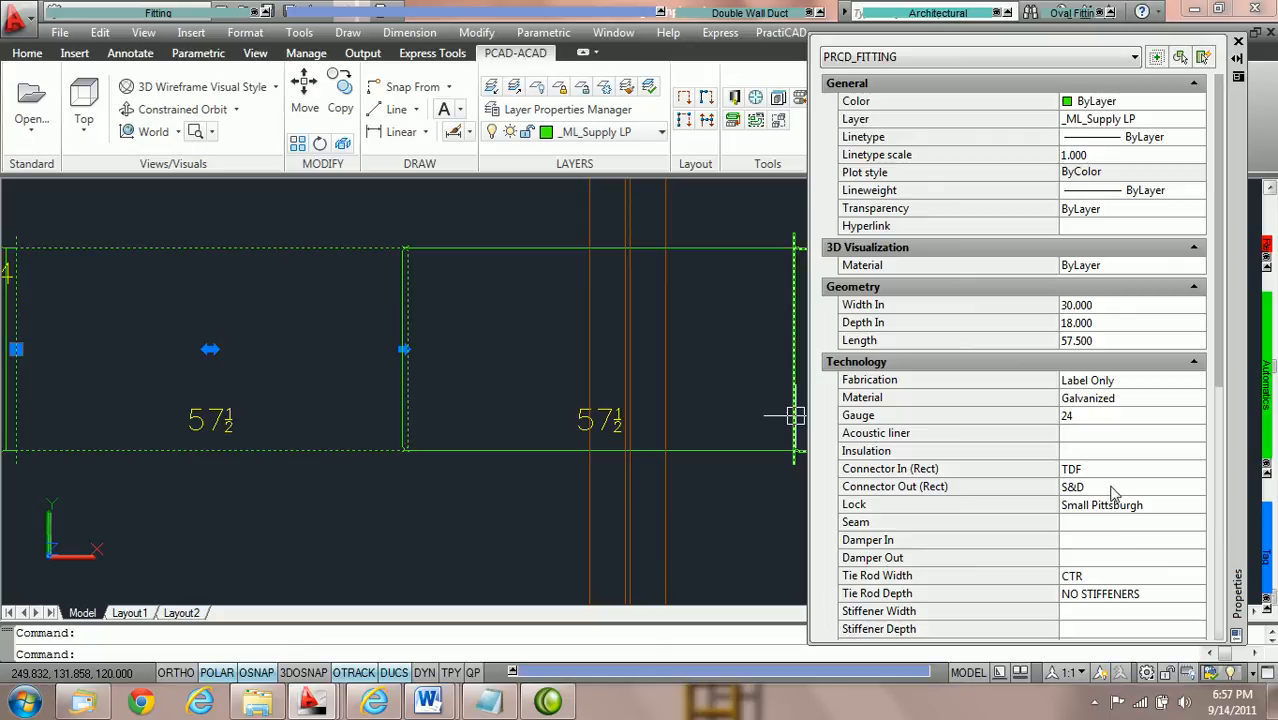
click(1087, 490)
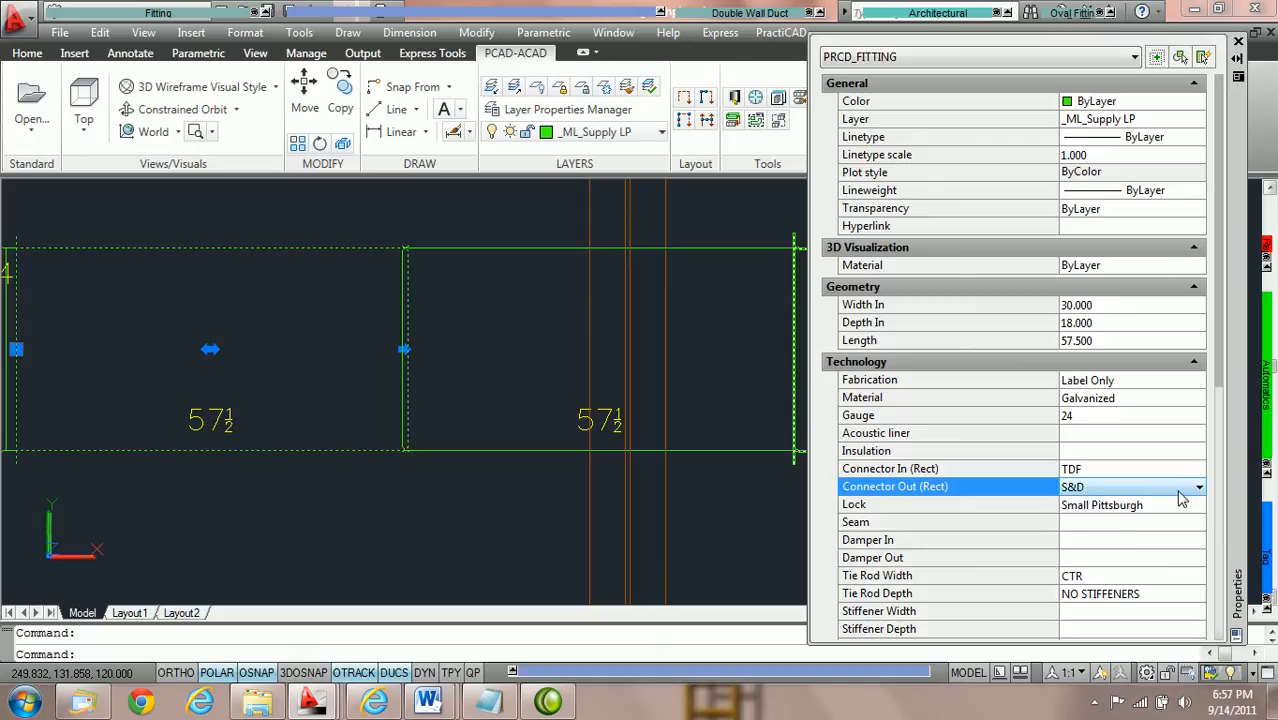
click(1198, 486)
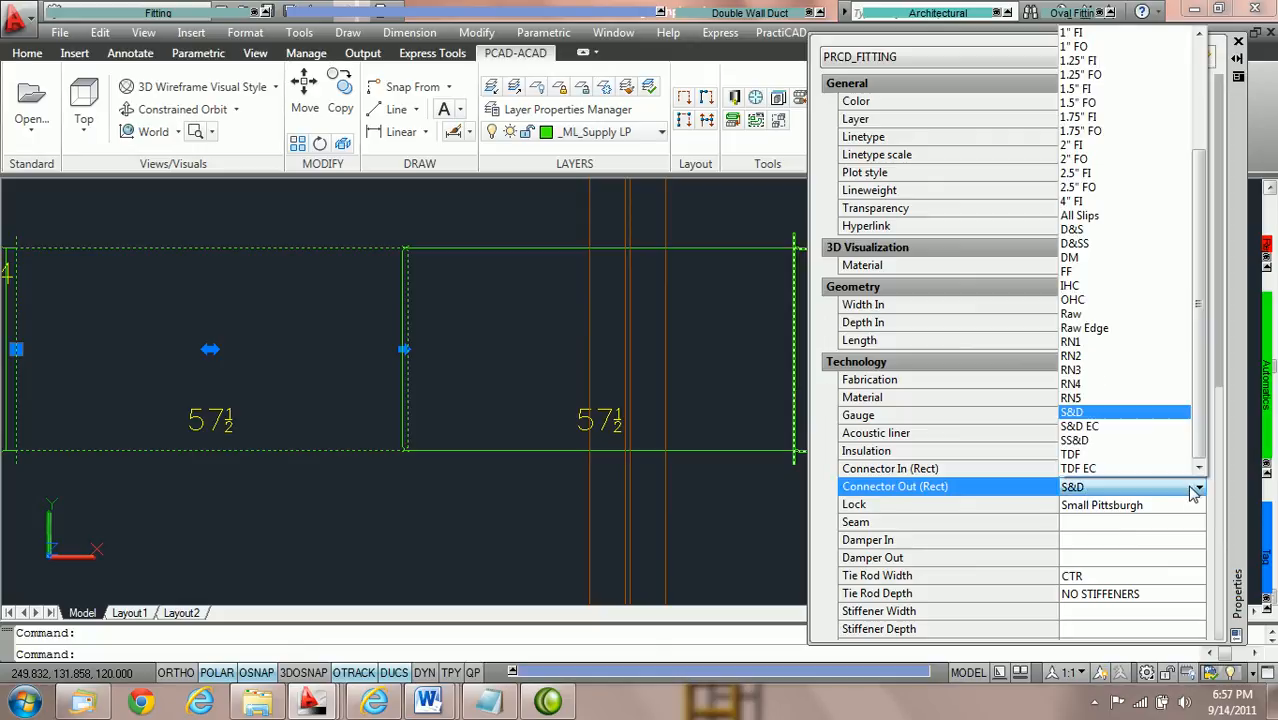
click(1150, 454)
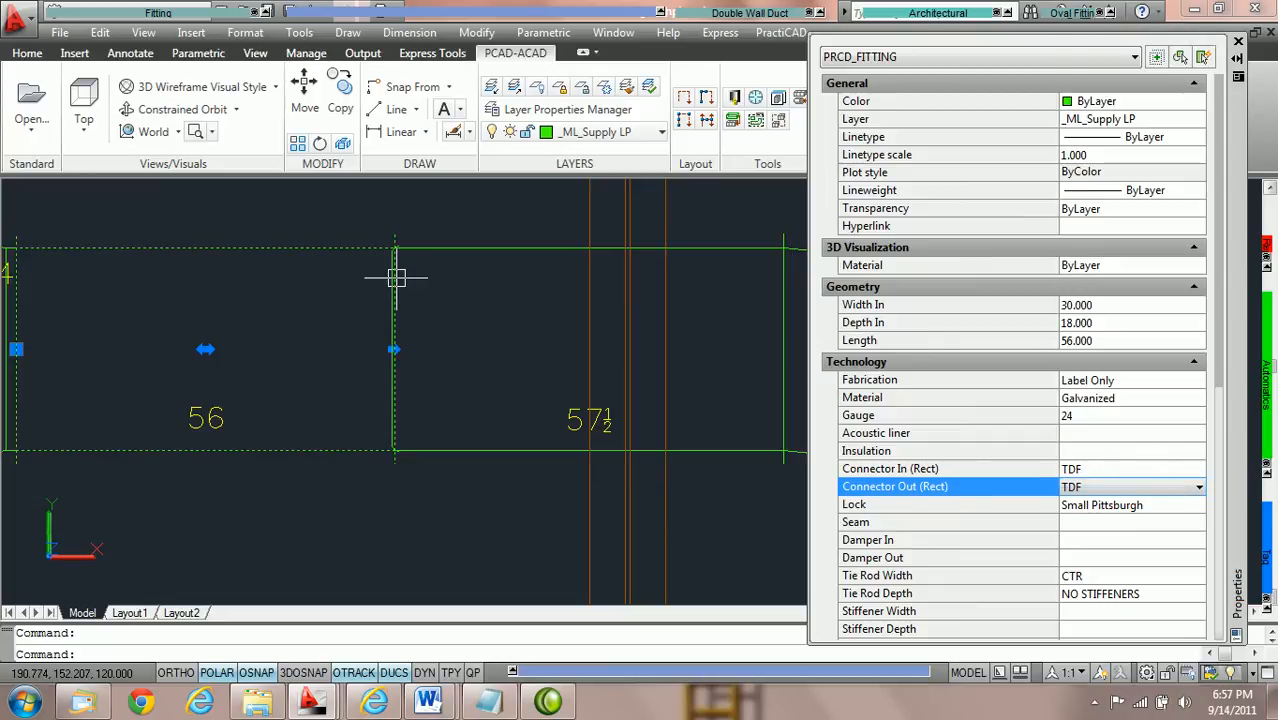
Examine the joint between the two ducts up close for the mismatched TDF and S&D connectors, and deselect the duct.
scroll(399, 277, up, 1)
scroll(414, 280, up, 1)
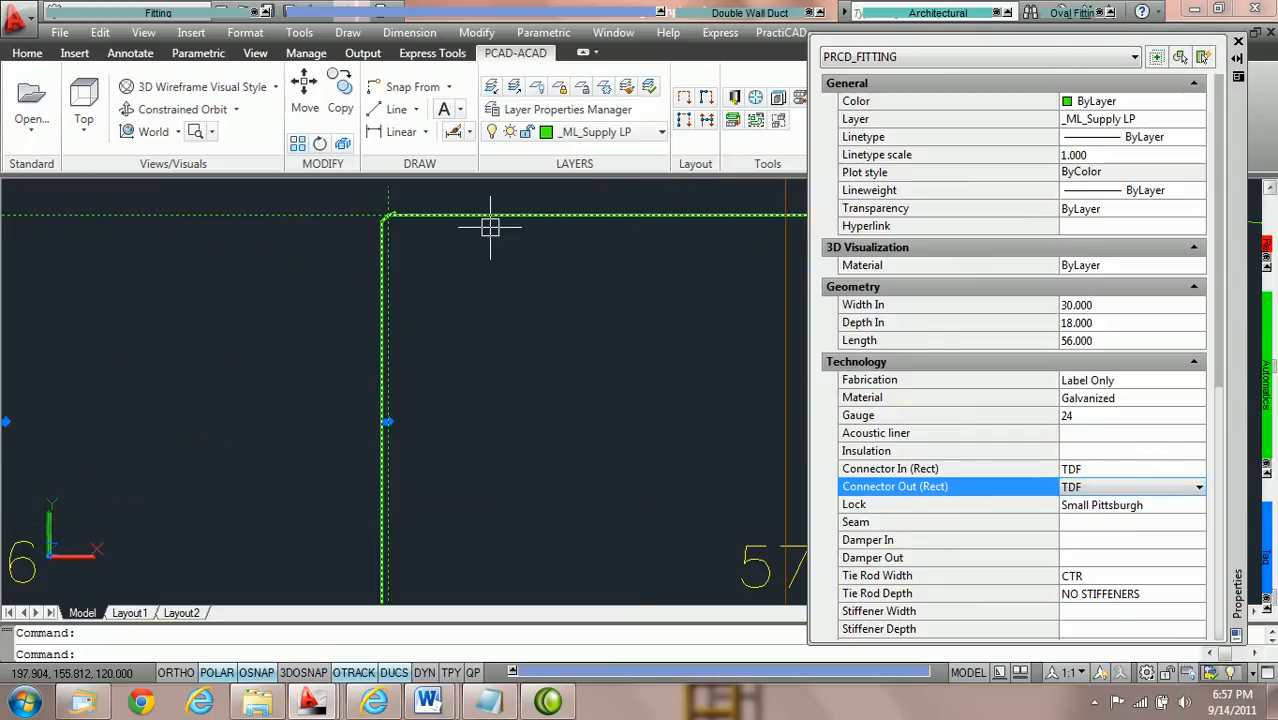
scroll(492, 226, down, 1)
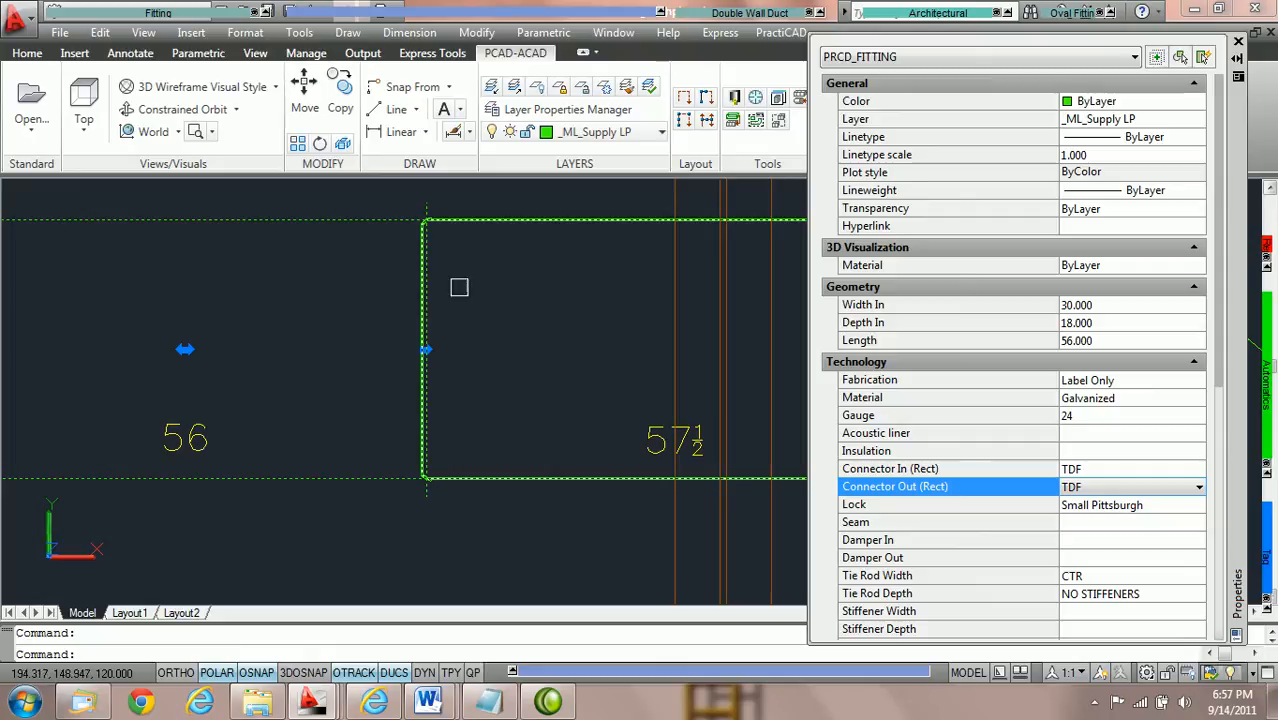
scroll(430, 236, up, 2)
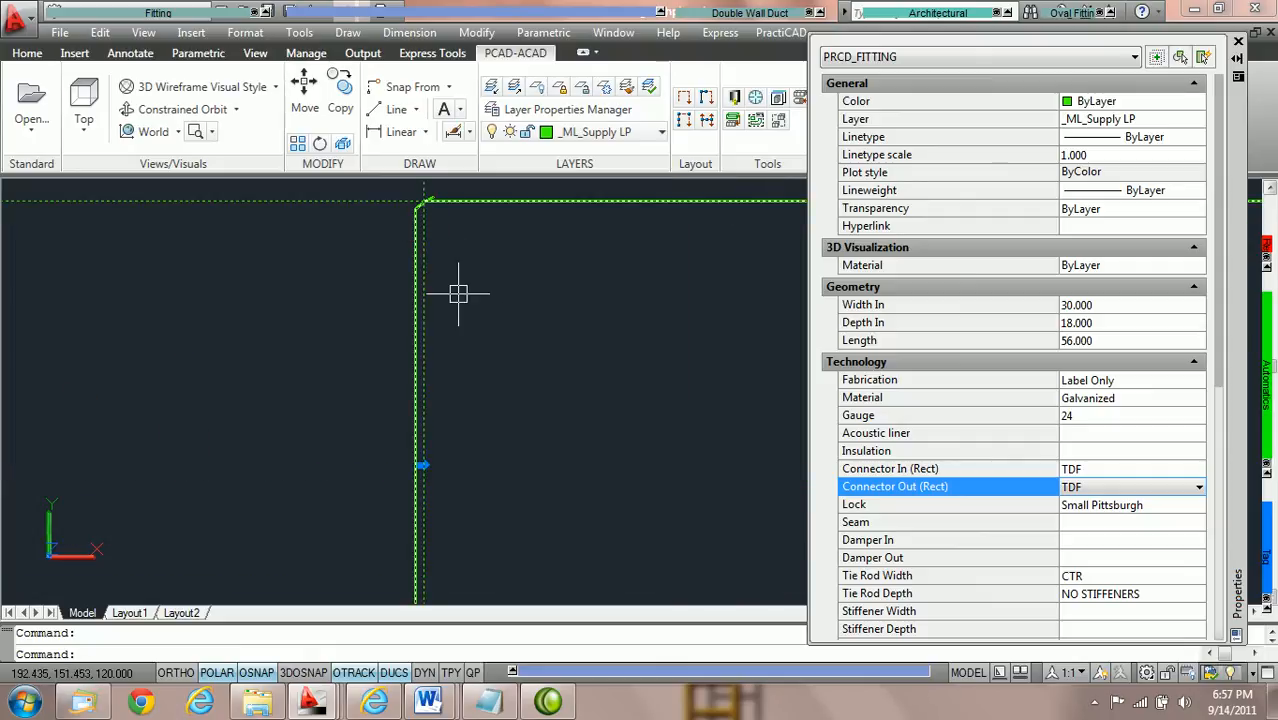
scroll(558, 312, down, 1)
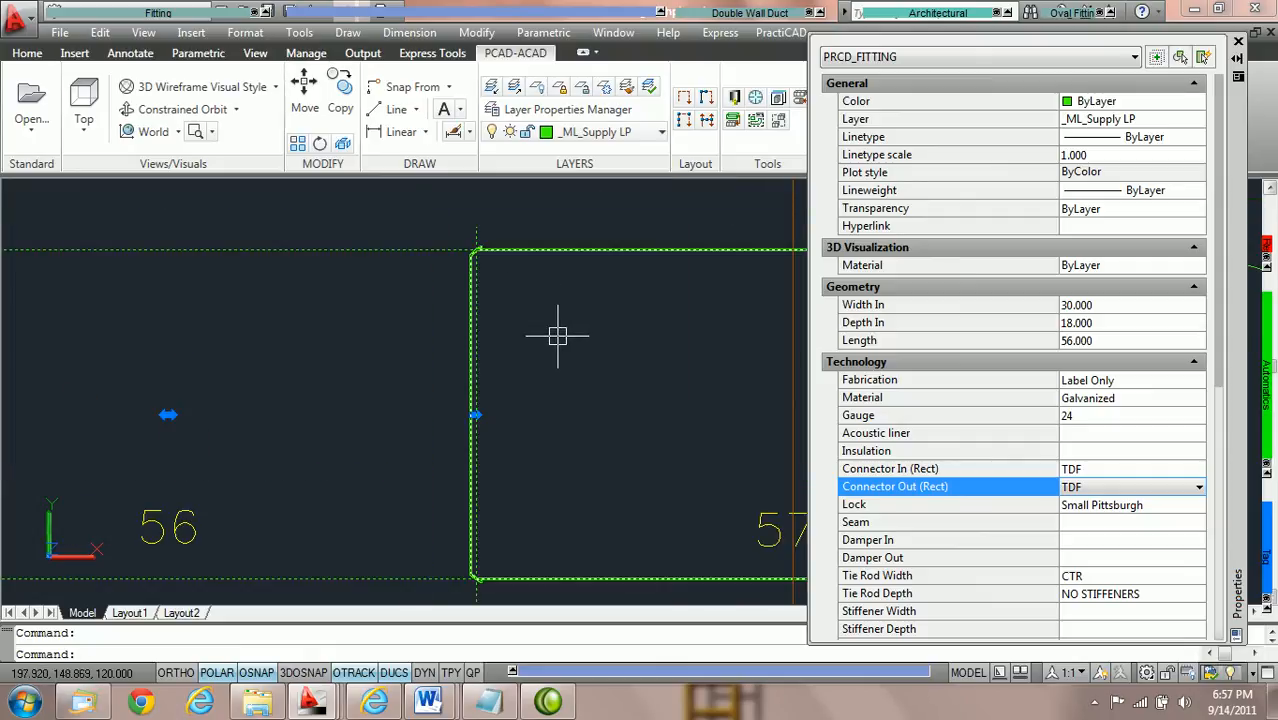
mouse_move(569, 349)
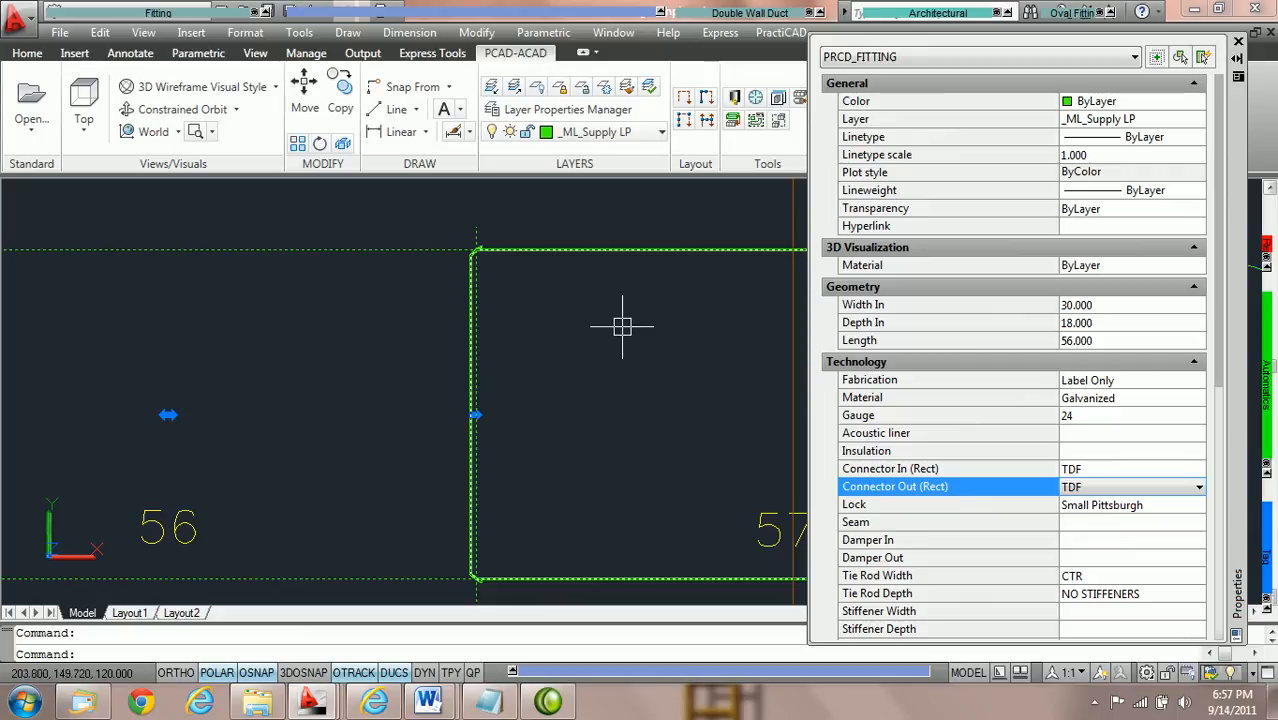
scroll(640, 340, down, 2)
key(Escape)
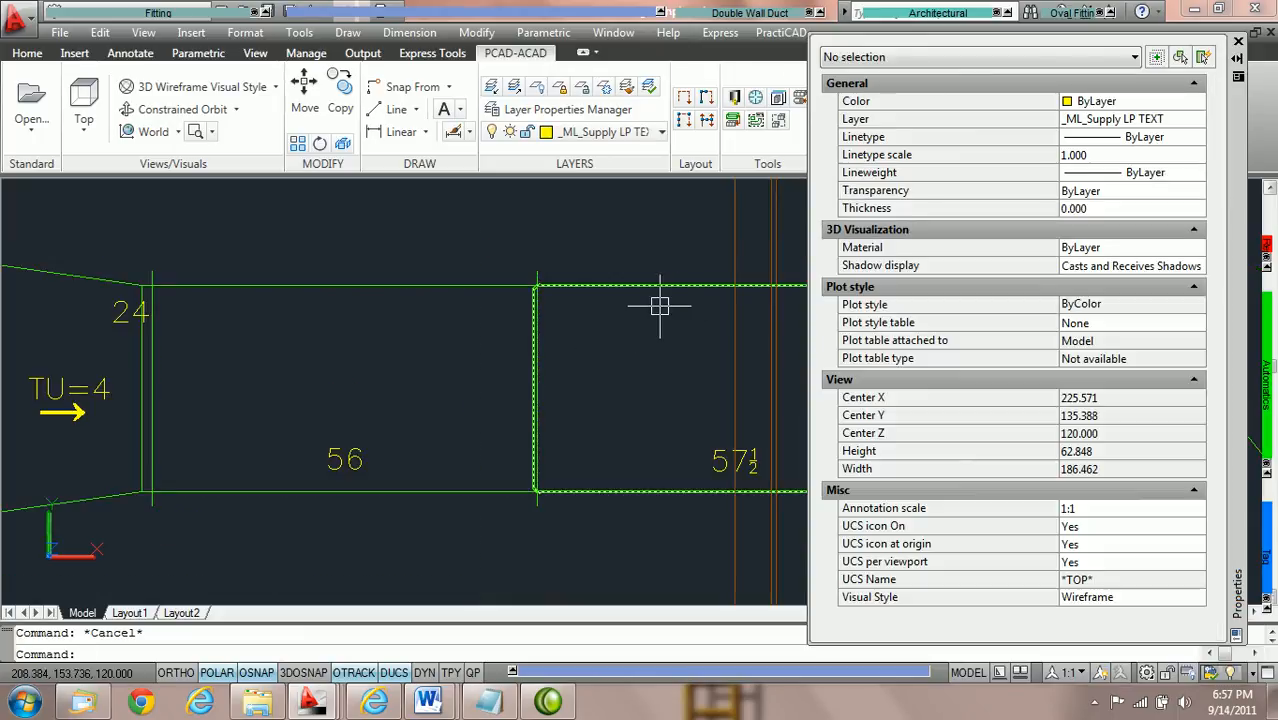
Open the PractiCAD library and view the connector compatibility lists under Allowances.
click(735, 98)
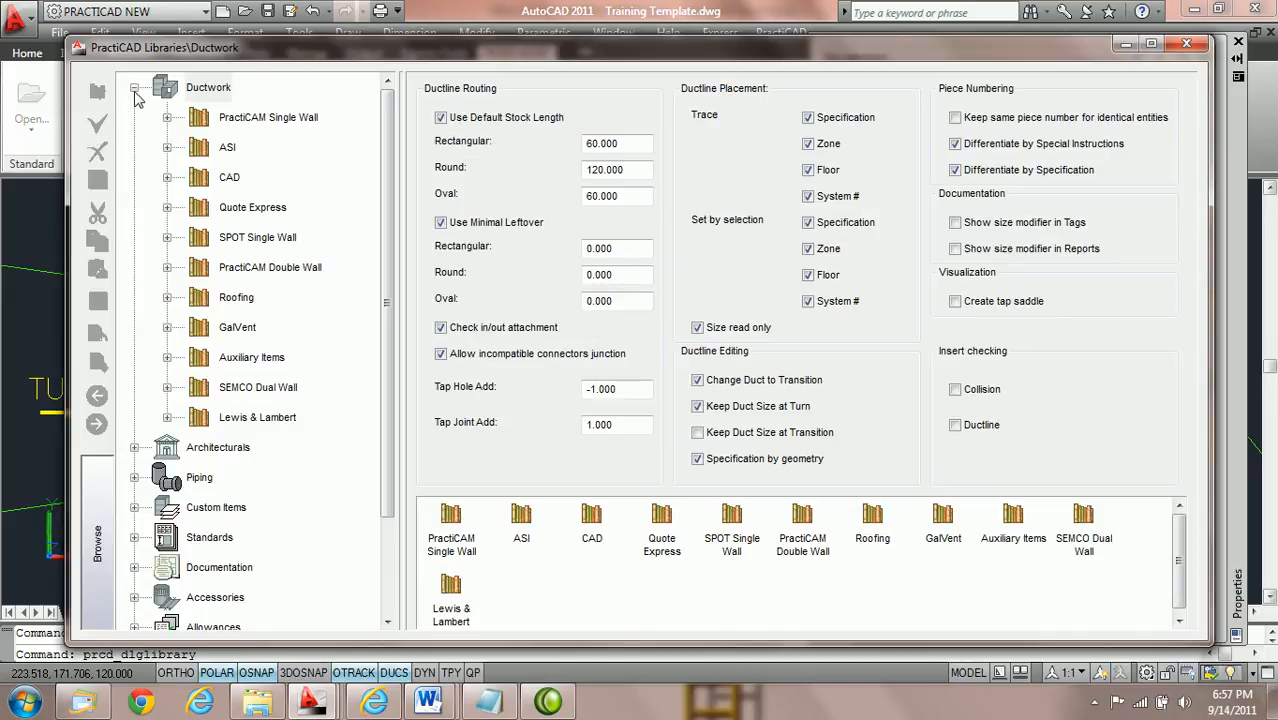
click(134, 88)
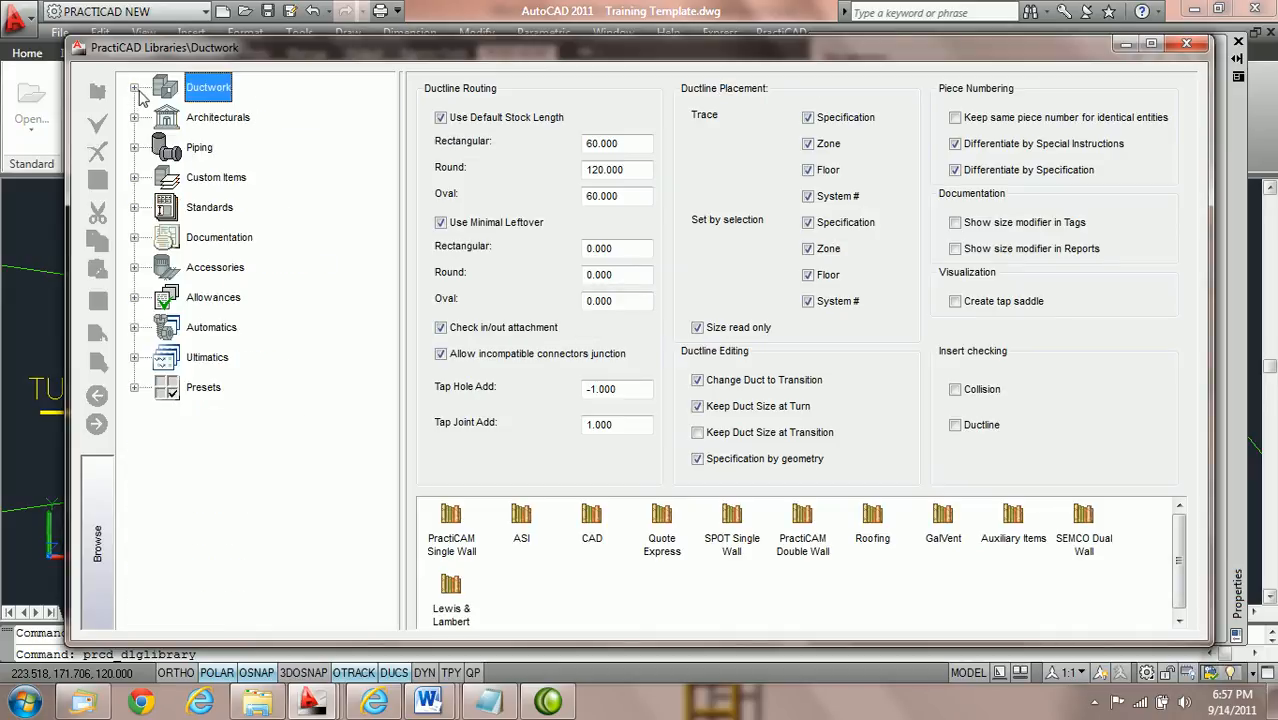
click(134, 298)
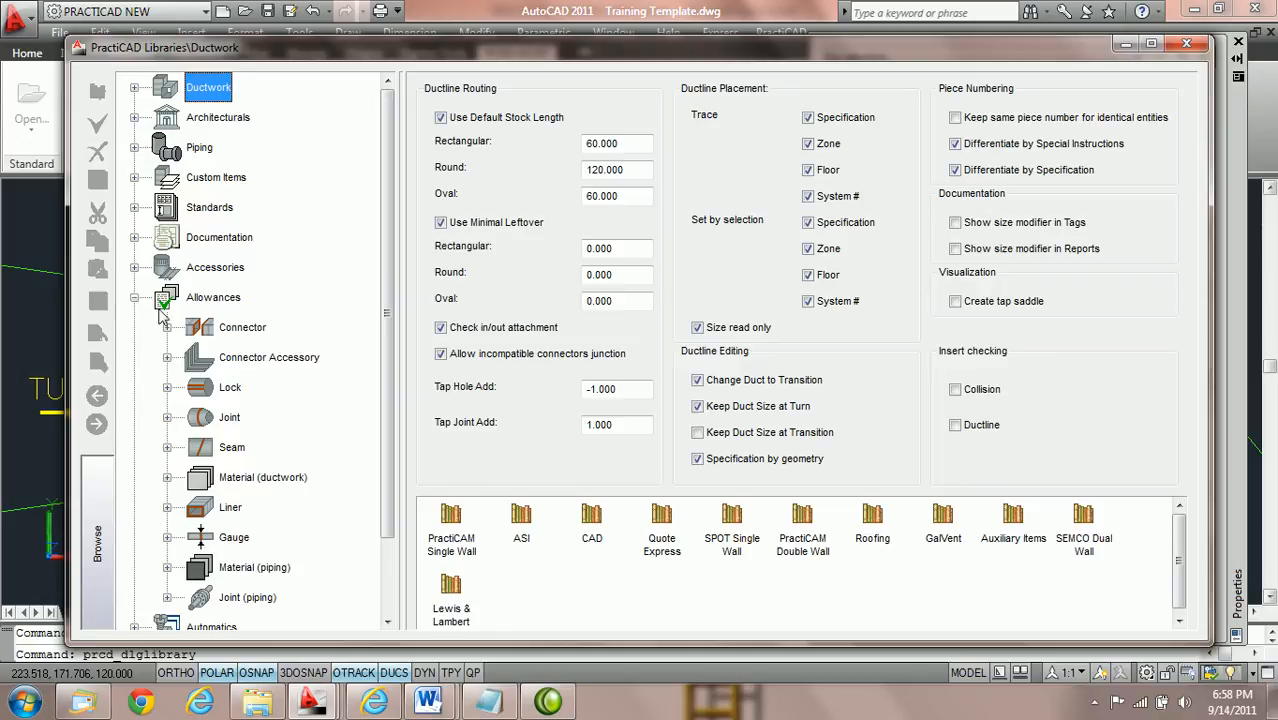
click(251, 332)
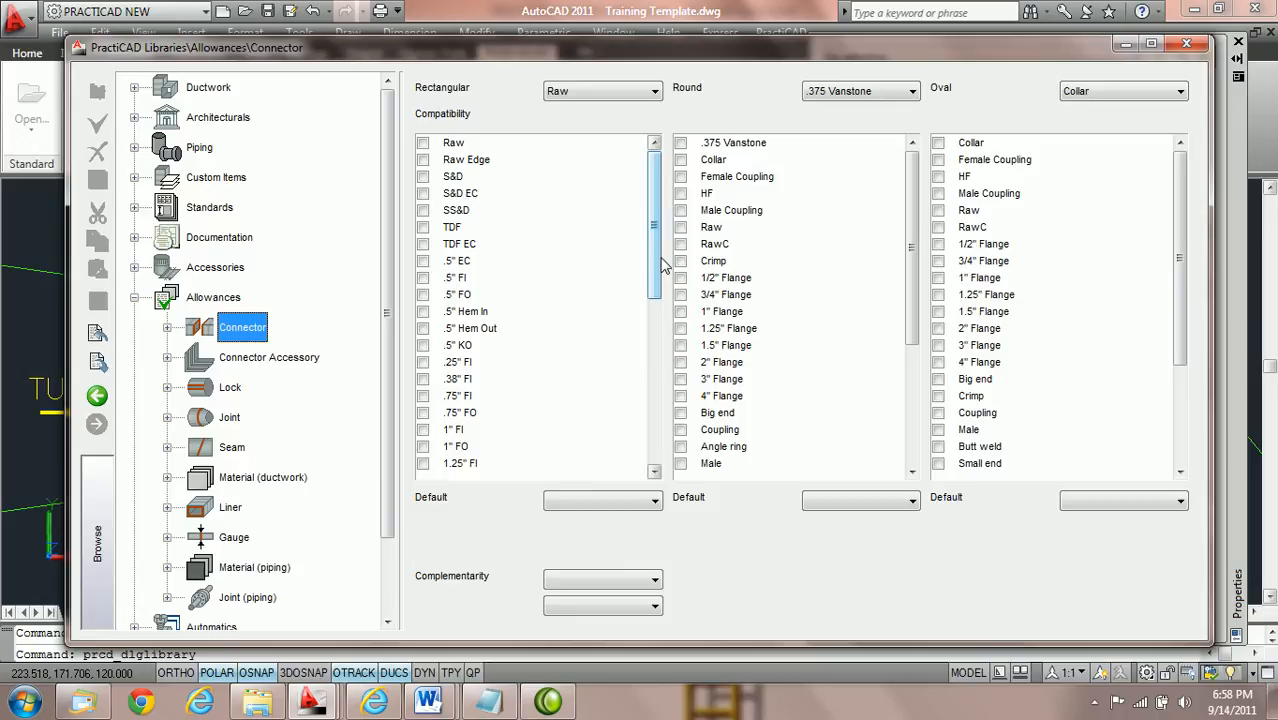
Disable Allow incompatible connectors junction in the library's Ductwork settings and save the change.
click(210, 90)
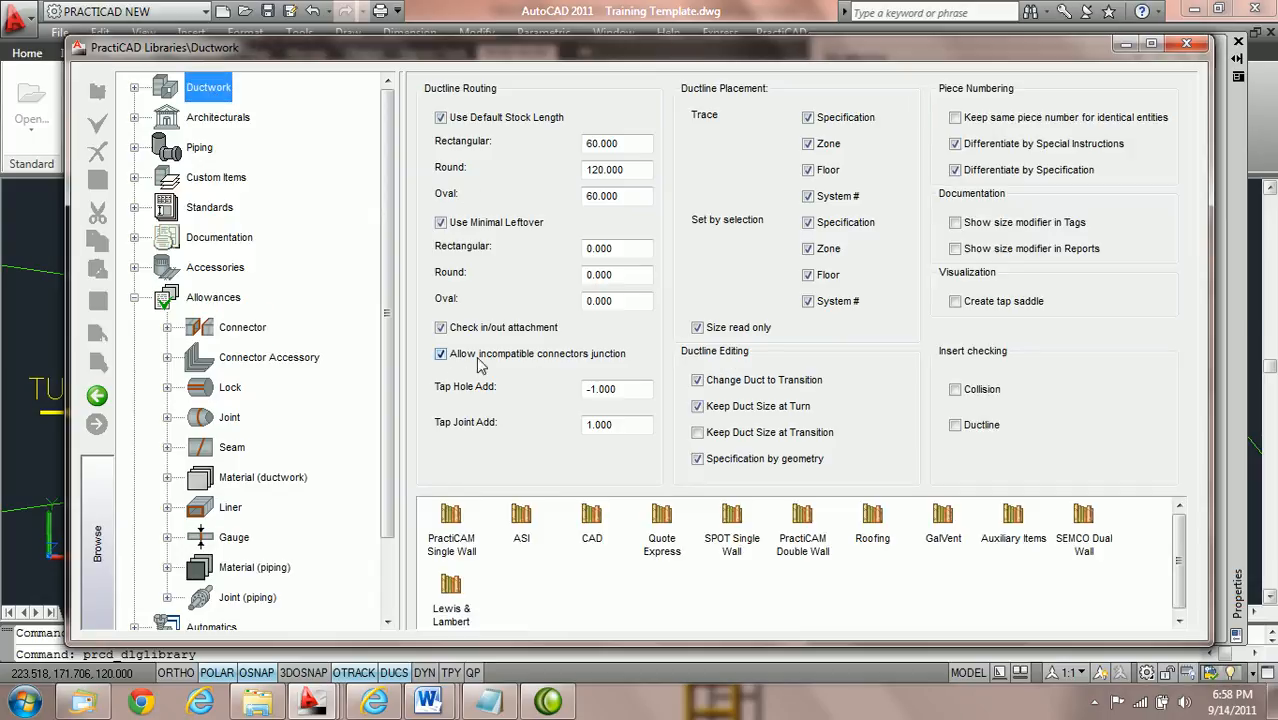
click(441, 355)
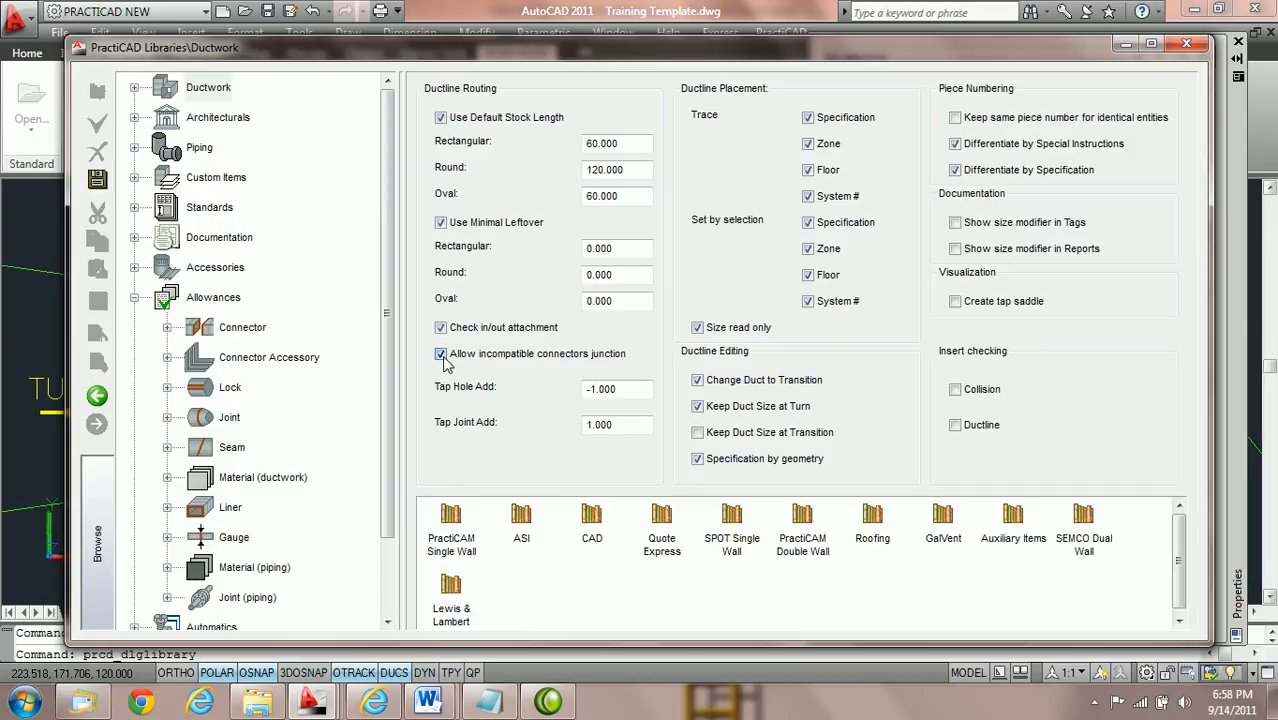
click(97, 180)
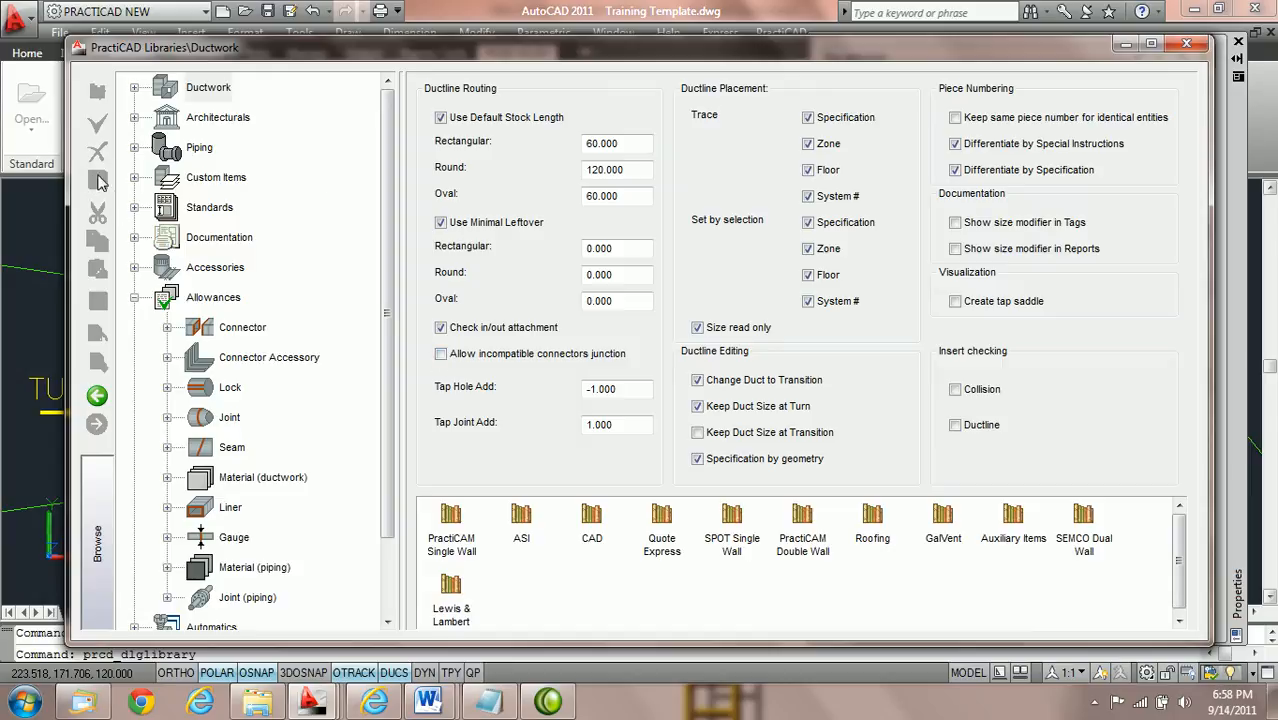